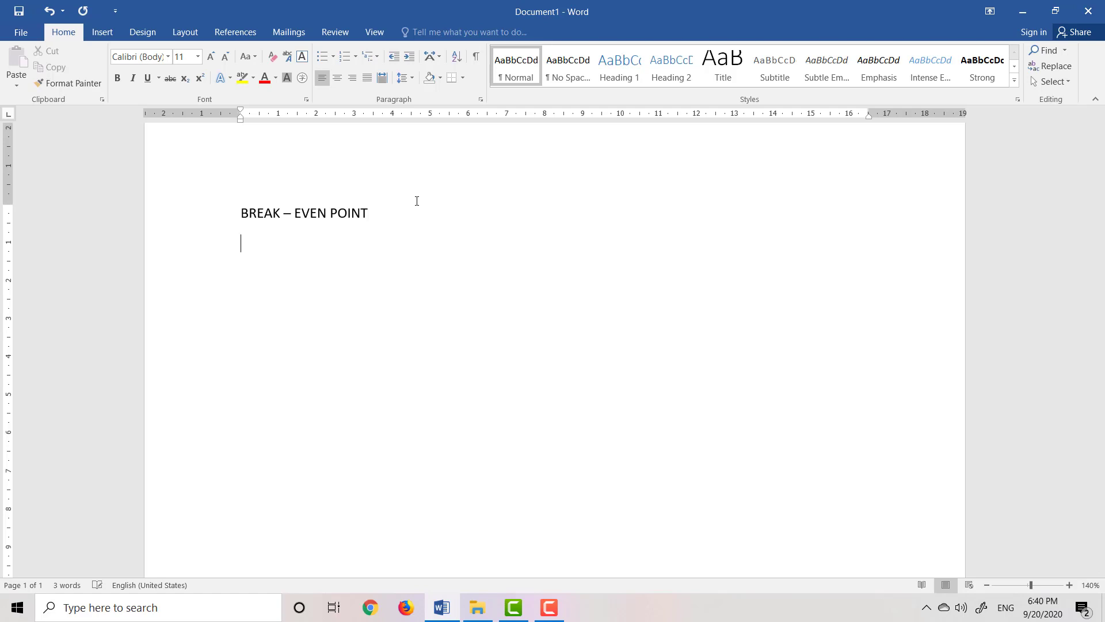
- Type the line 'Open a new factory' below the BREAK – EVEN POINT title
{"action": "type", "text": "Open a new factory"}
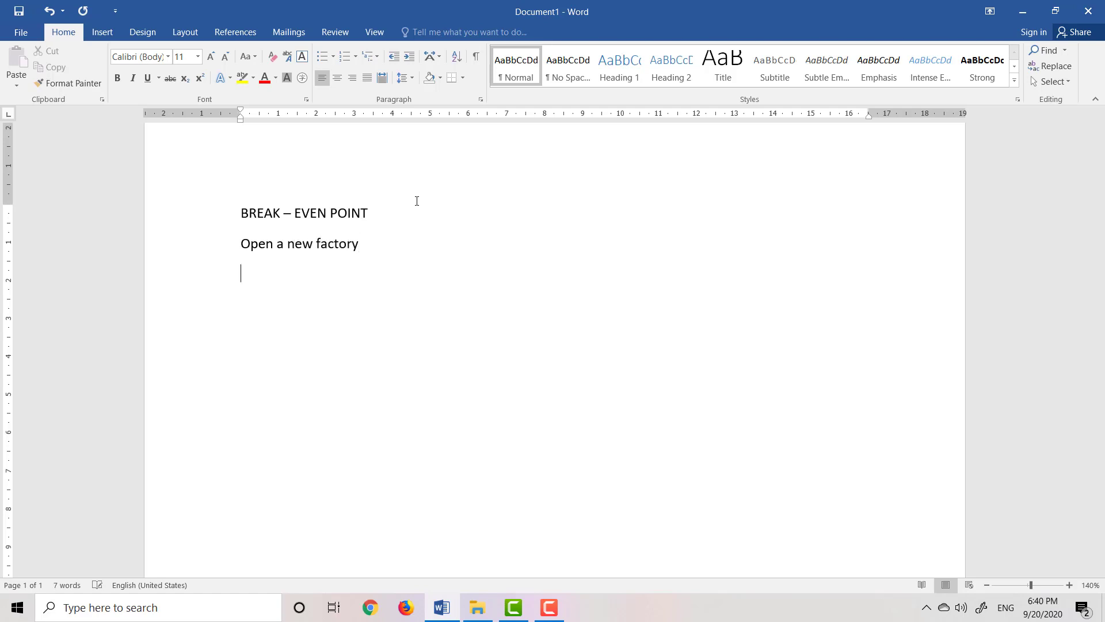
- Add the next line 'Buying a land cost + construction cost = 5 bil'
{"action": "key", "text": "Return"}
{"action": "type", "text": "Buying a land +"}
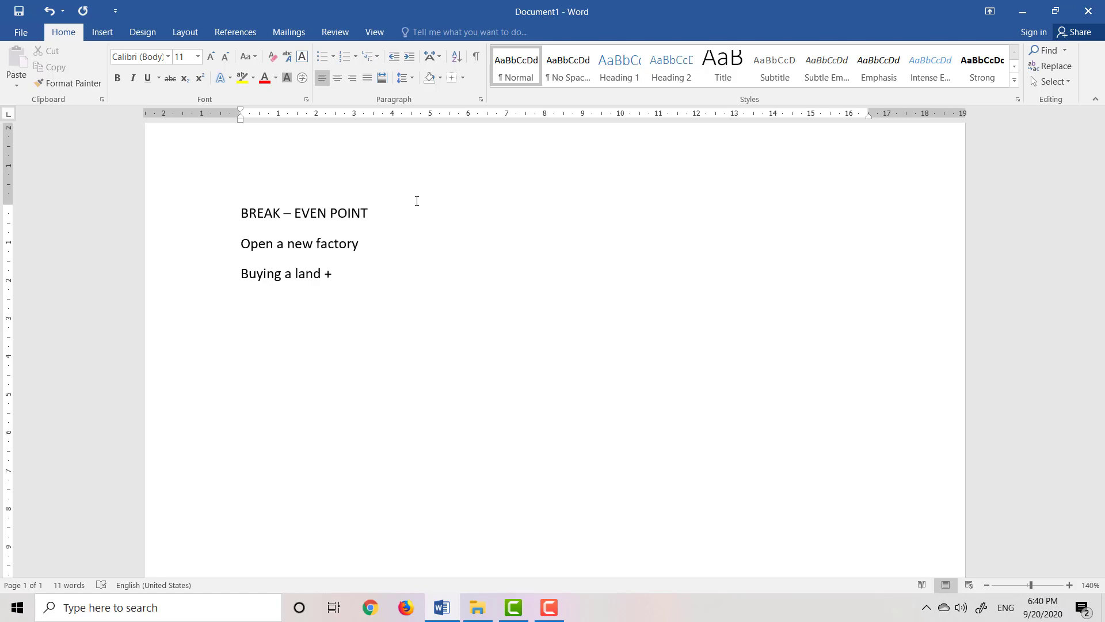
{"action": "key", "text": "BackSpace"}
{"action": "key", "text": "BackSpace"}
{"action": "key", "text": "BackSpace"}
{"action": "type", "text": "cost + construction cost = 5"}
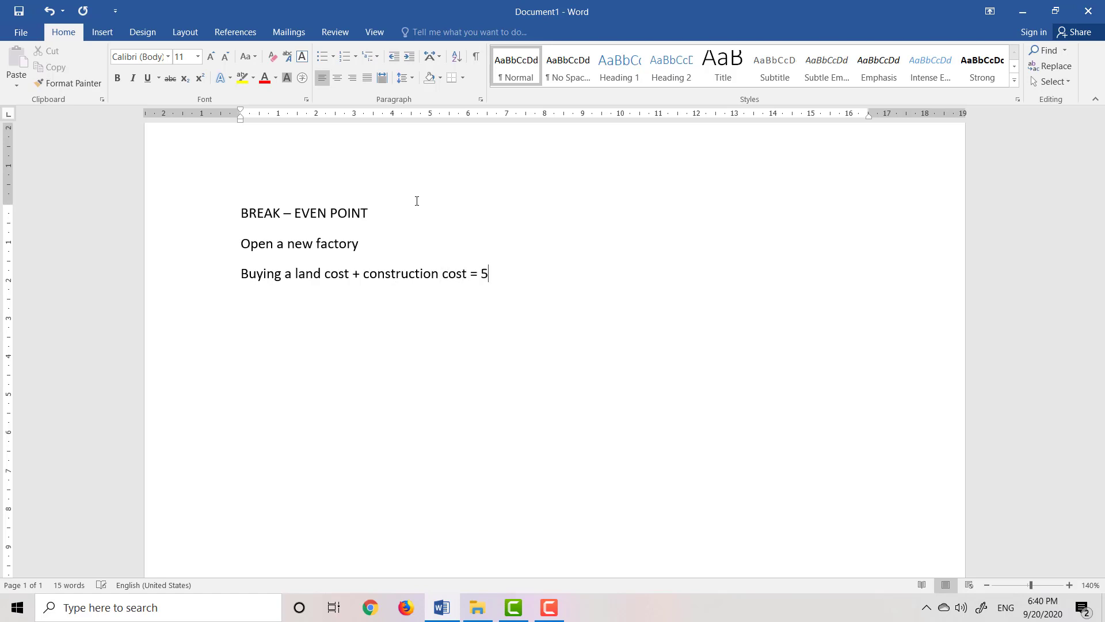
{"action": "type", "text": " bil"}
- Add a new line reading 'Producing a phone costs 5 mil', correcting typos along the way
{"action": "key", "text": "Return"}
{"action": "type", "text": "Proc"}
{"action": "key", "text": "BackSpace"}
{"action": "type", "text": "ducing a pgo"}
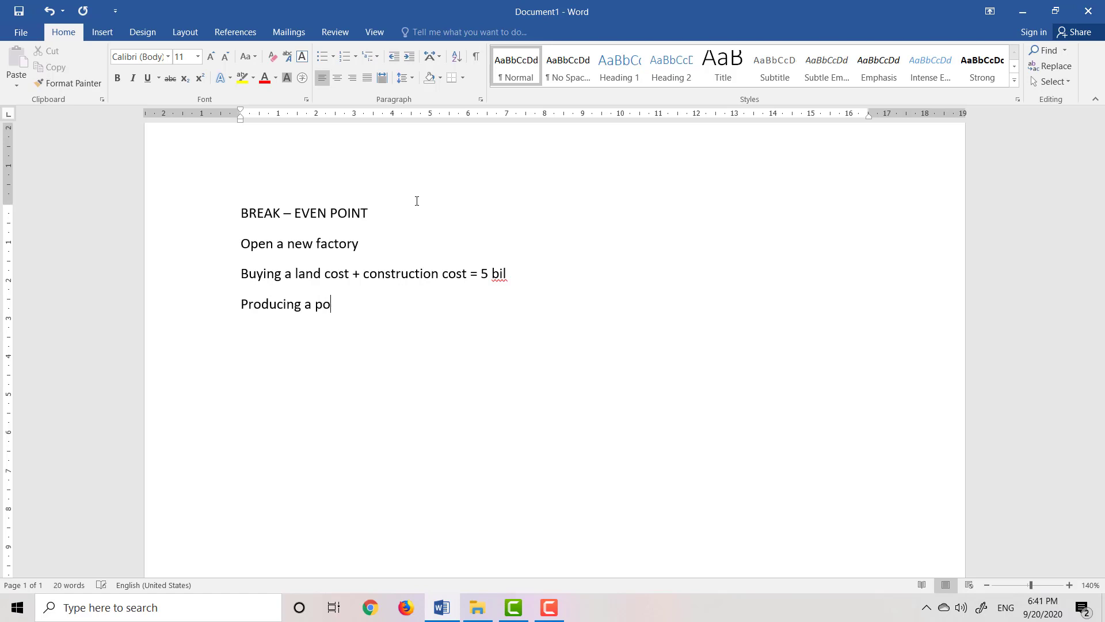
{"action": "key", "text": "BackSpace"}
{"action": "type", "text": "gon"}
{"action": "key", "text": "BackSpace"}
{"action": "key", "text": "BackSpace"}
{"action": "key", "text": "BackSpace"}
{"action": "type", "text": "hone cos"}
{"action": "type", "text": "rs"}
{"action": "key", "text": "BackSpace"}
{"action": "key", "text": "BackSpace"}
{"action": "type", "text": "ts 5 mil"}
- Start the formula line 'Total cost (TC) = 5 bil +'
{"action": "type", "text": "Totca"}
{"action": "key", "text": "BackSpace"}
{"action": "key", "text": "BackSpace"}
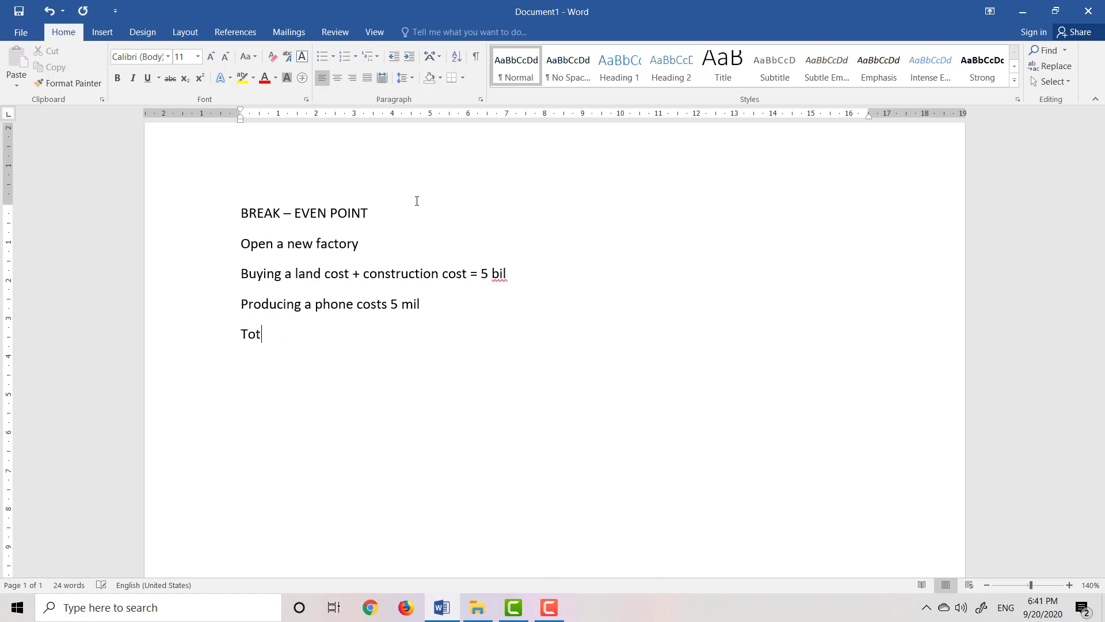
{"action": "type", "text": "al"}
{"action": "type", "text": "cost (TC) ="}
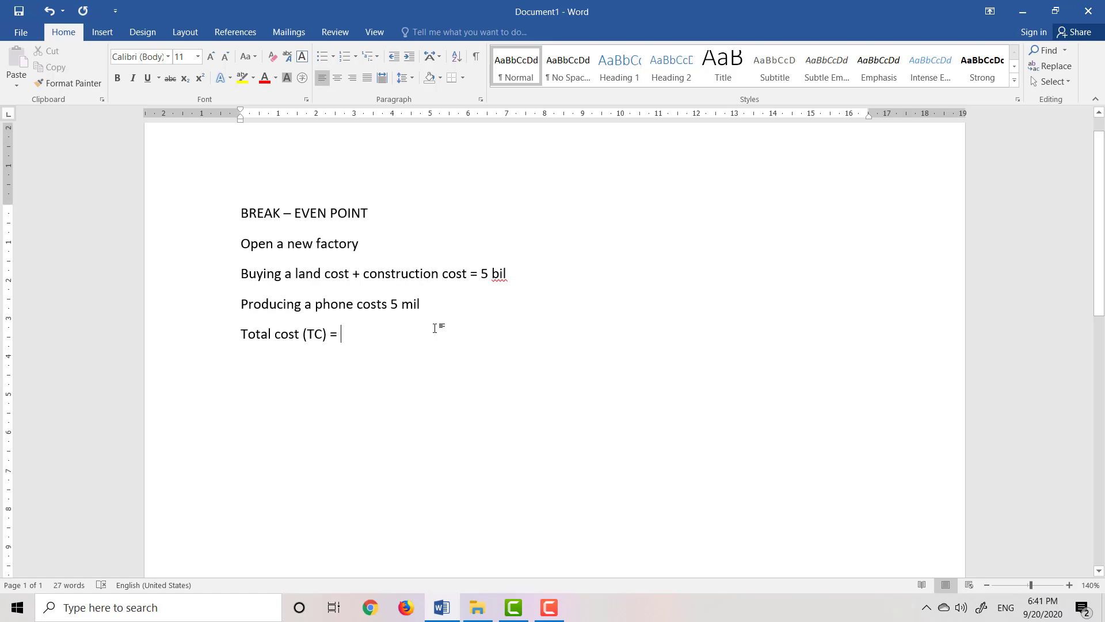
{"action": "type", "text": "5 bil +"}
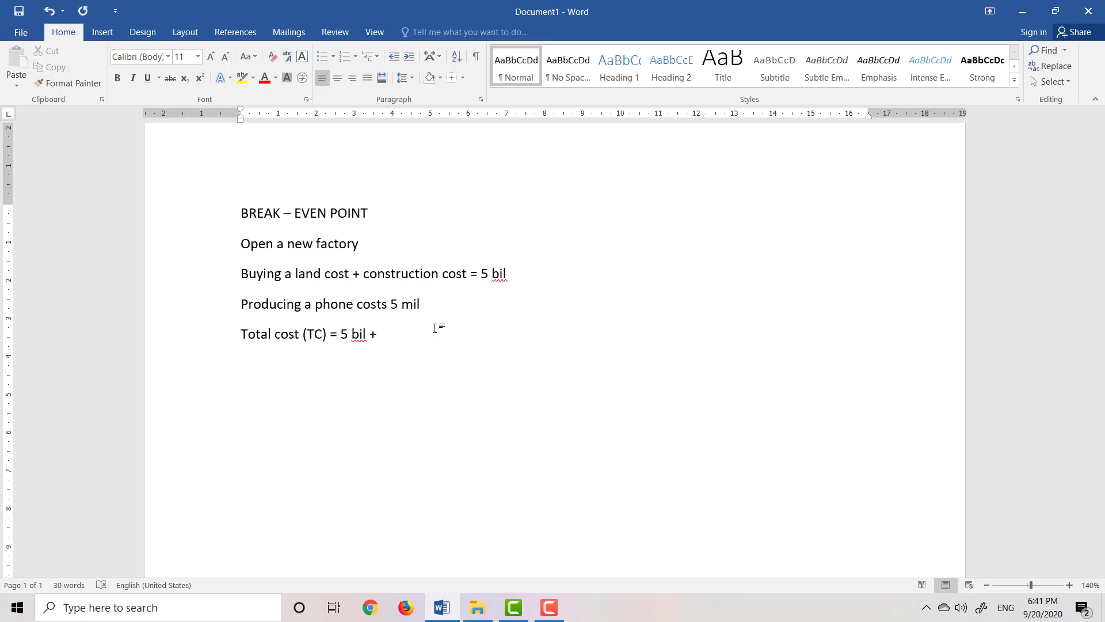
- Add 'Production quantity = Q items' and complete the formula as 'Total cost (TC) = 5 bil + 5 mil * Q'
{"action": "key", "text": "Return"}
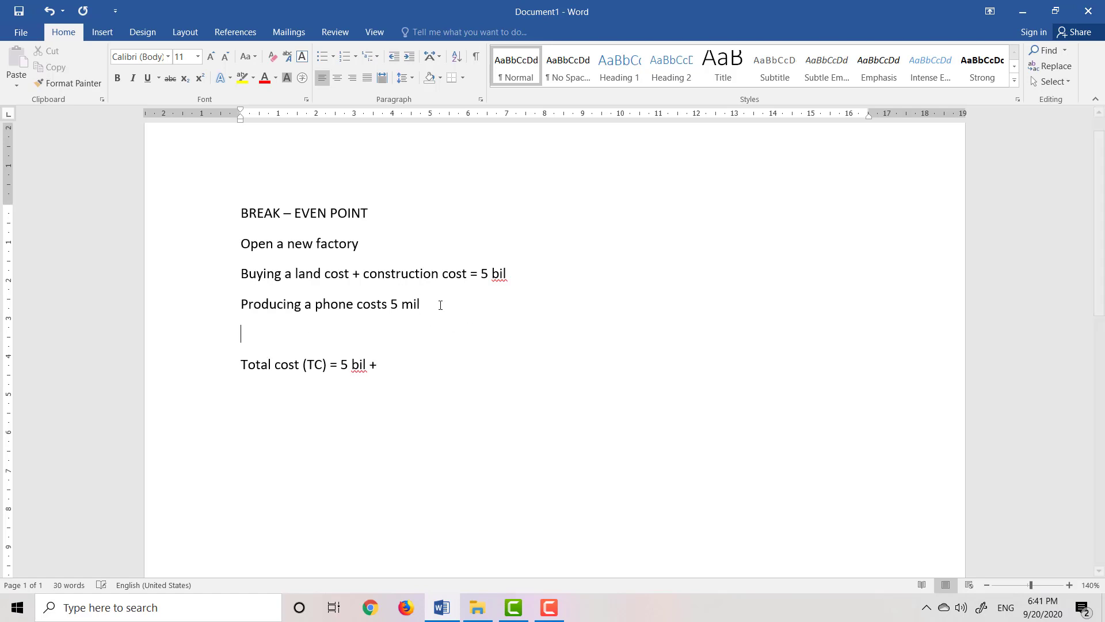
{"action": "type", "text": "Production quanti"}
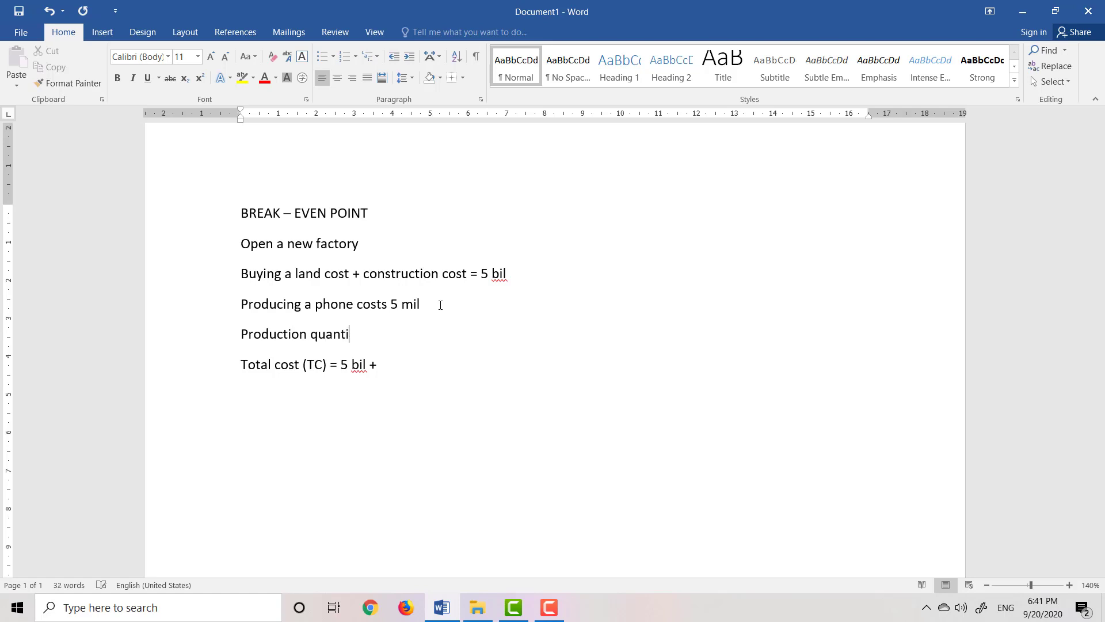
{"action": "type", "text": "ty = Q items Total cost (TC) = "}
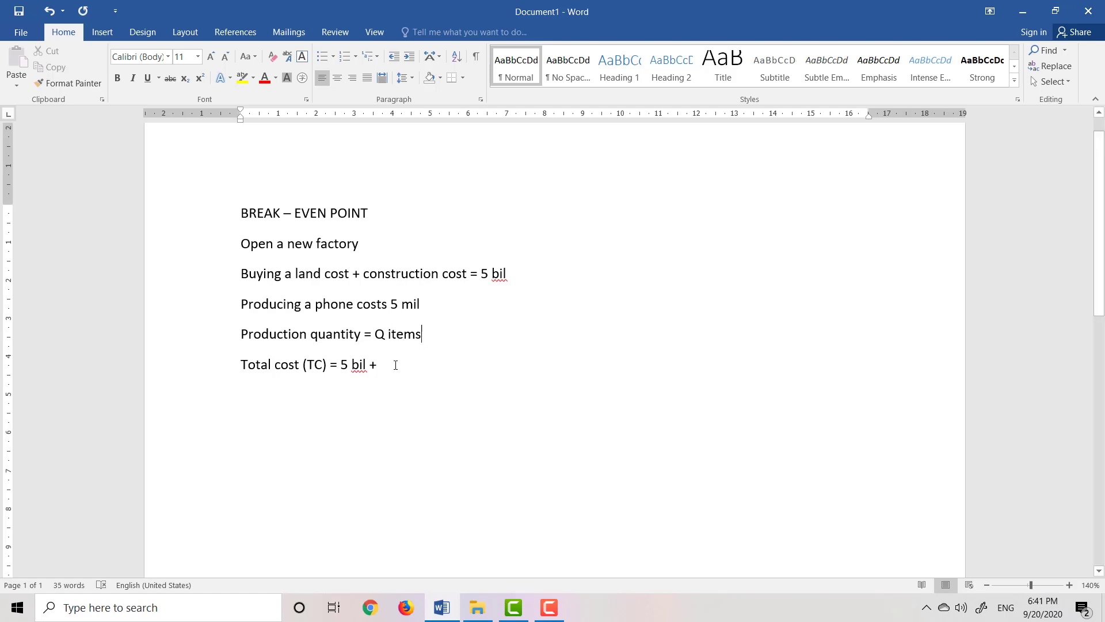
{"action": "type", "text": "5 bil + 5 mil *"}
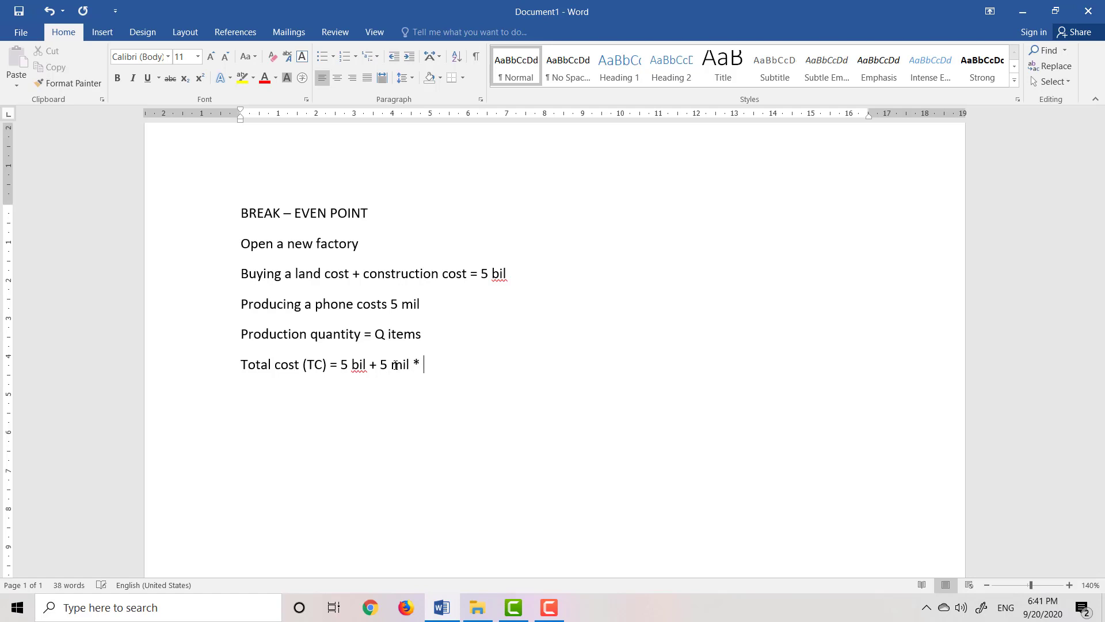
{"action": "type", "text": " Q"}
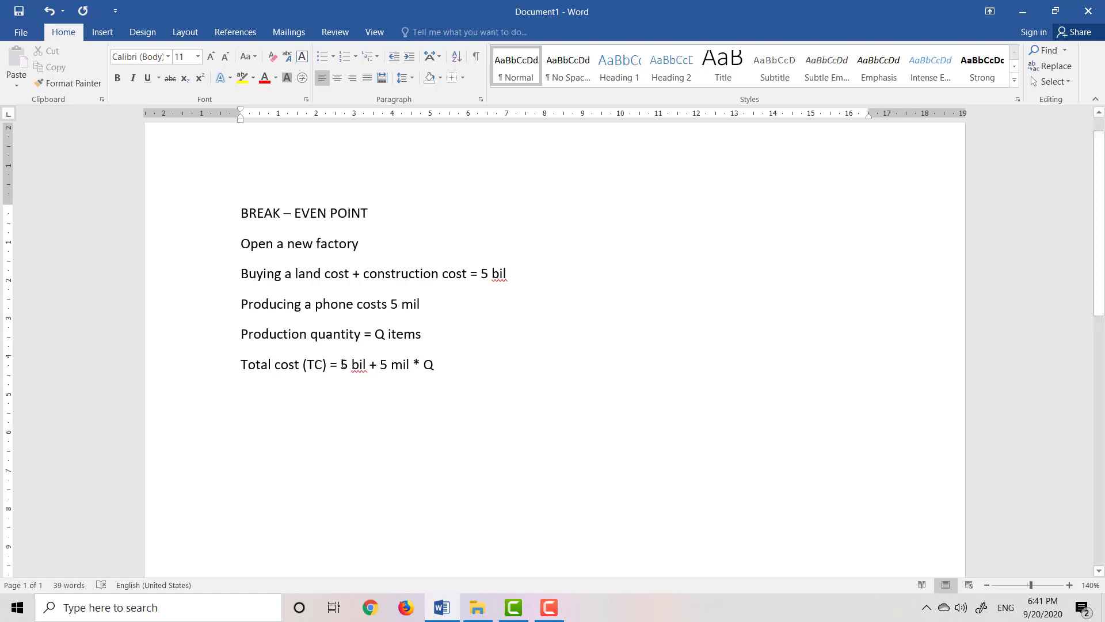
- Insert 'Fixed cost' just before the 5 bil term in the total cost formula
{"action": "left_click_drag", "start_coordinate": [343, 363], "coordinate": [369, 368]}
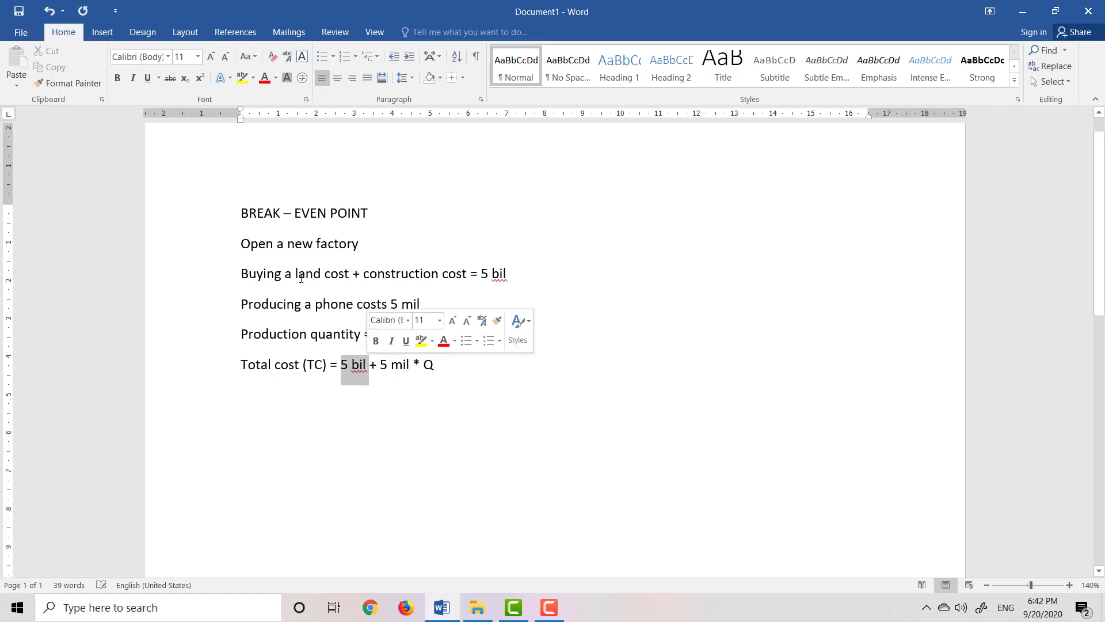
{"action": "left_click", "coordinate": [355, 286]}
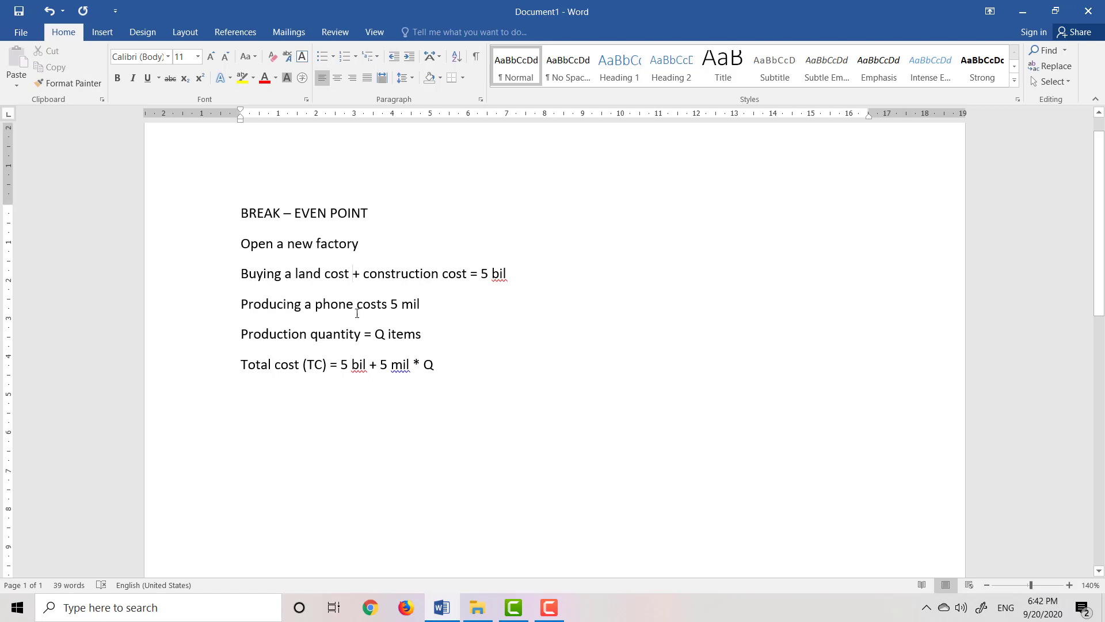
{"action": "left_click_drag", "start_coordinate": [369, 364], "coordinate": [341, 365]}
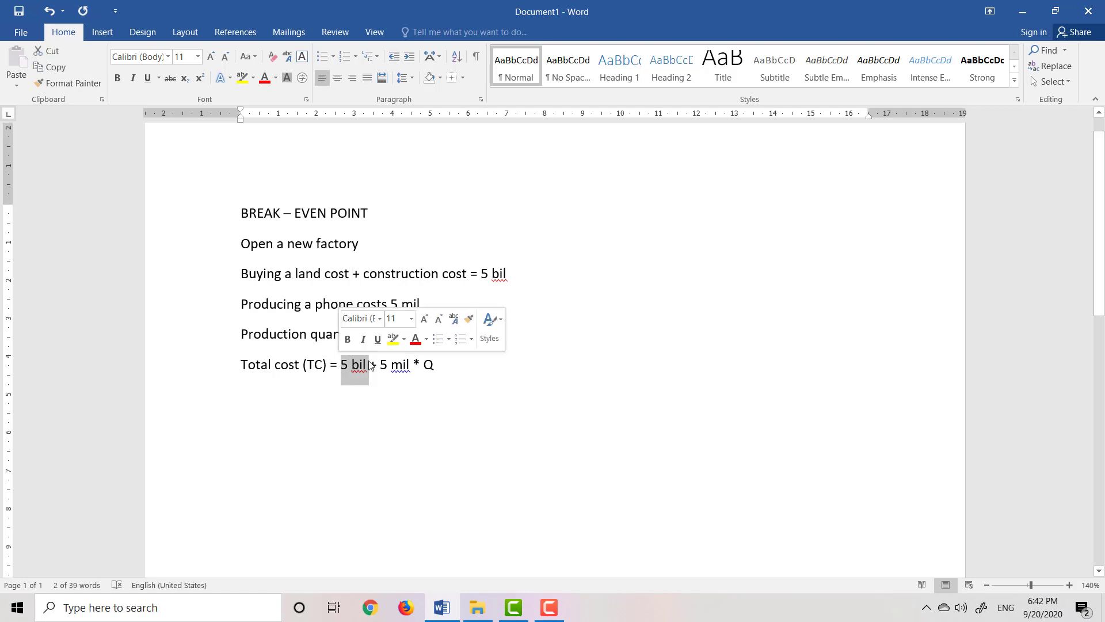
{"action": "left_click", "coordinate": [428, 365]}
{"action": "left_click_drag", "start_coordinate": [428, 365], "coordinate": [413, 365]}
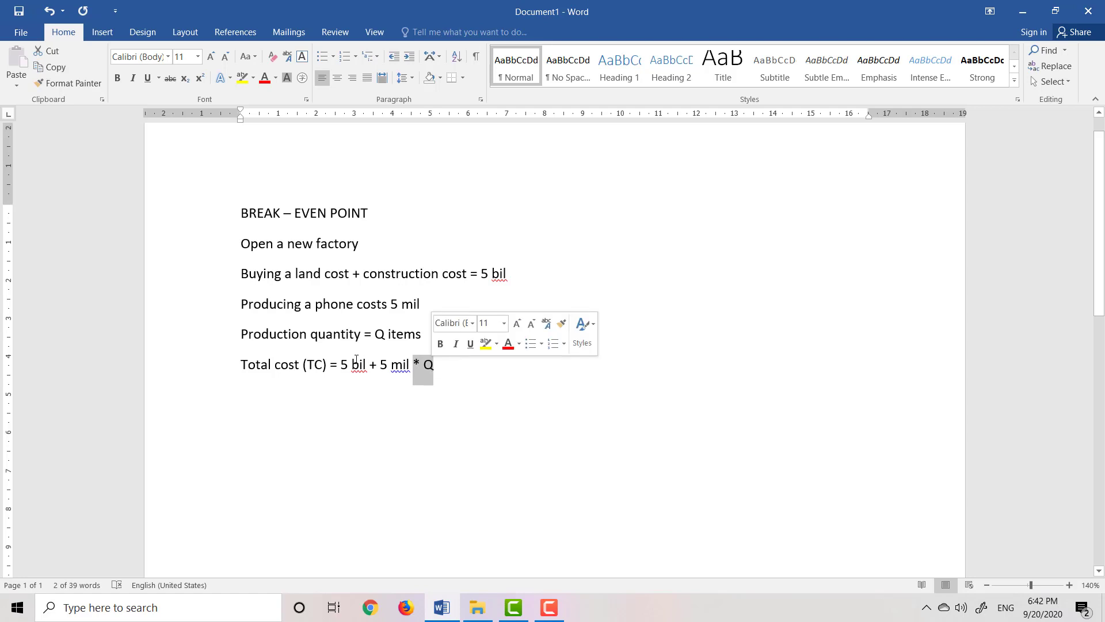
{"action": "left_click_drag", "start_coordinate": [340, 365], "coordinate": [369, 366]}
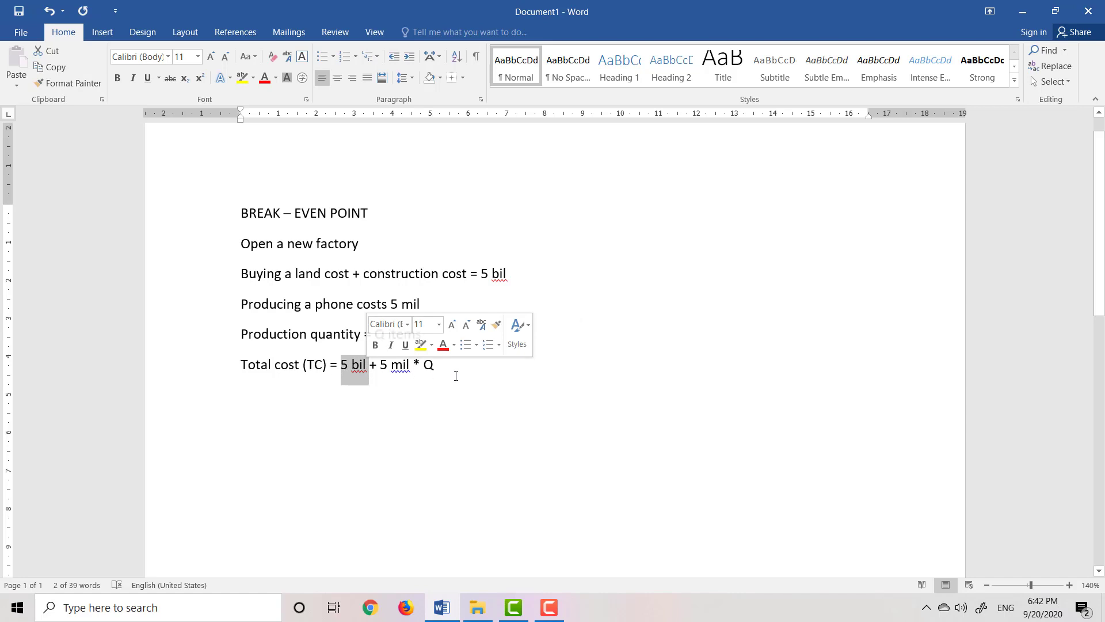
{"action": "left_click", "coordinate": [341, 364]}
{"action": "type", "text": "Fixed cost"}
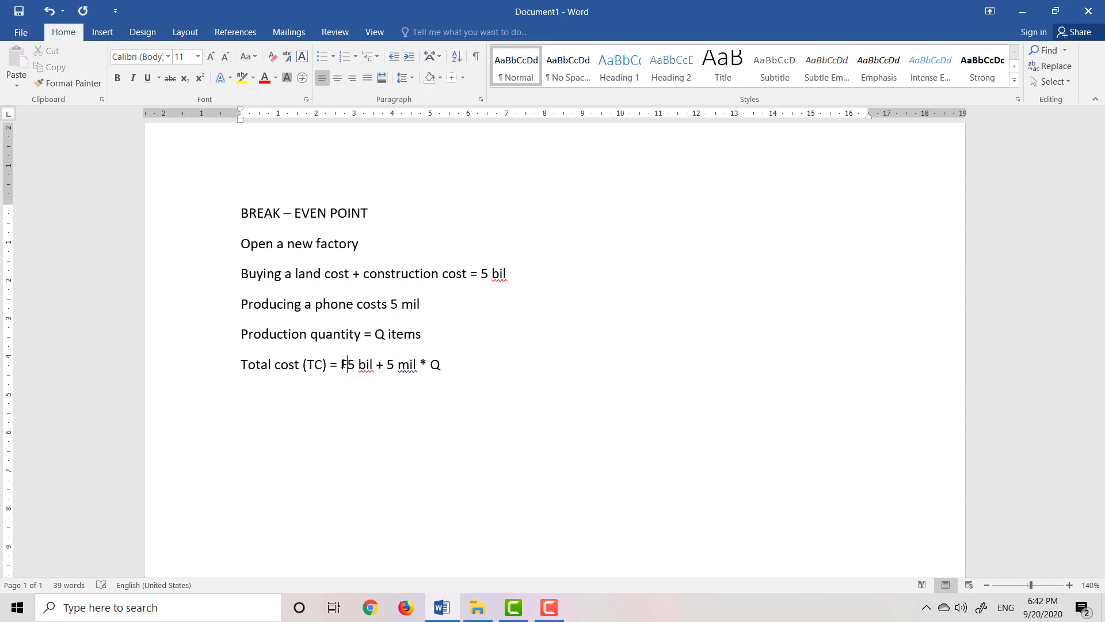